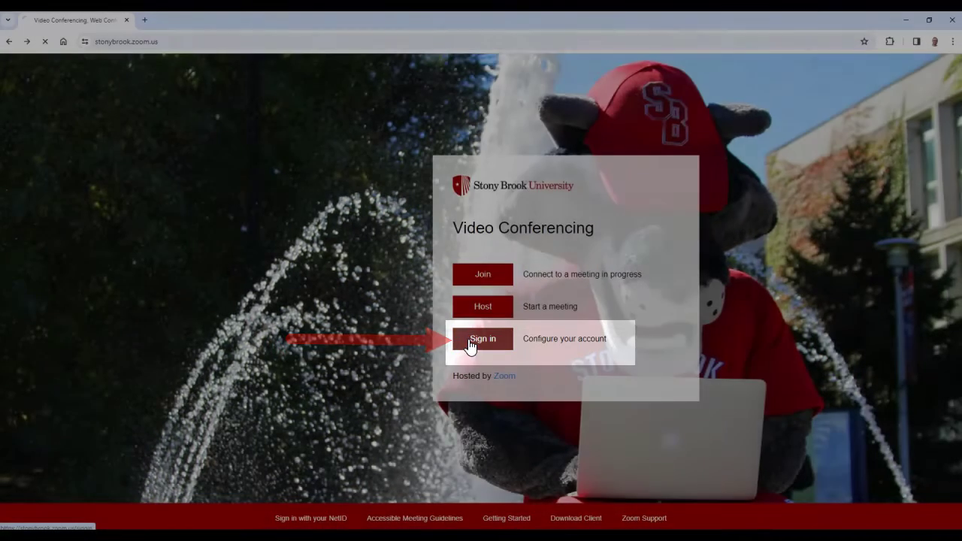
# Sign in to configure the Zoom account and create a new survey of the Survey type.
pyautogui.click(470, 340)
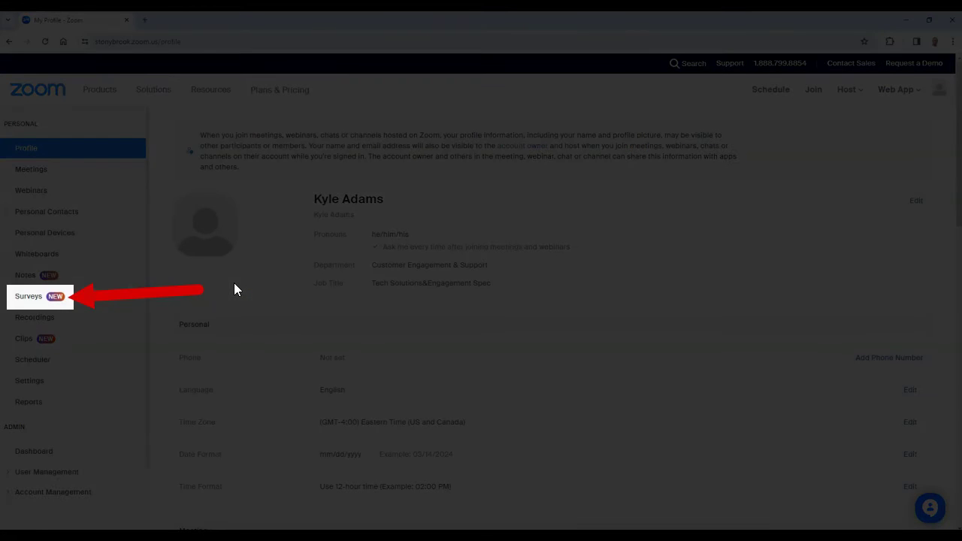
pyautogui.click(81, 303)
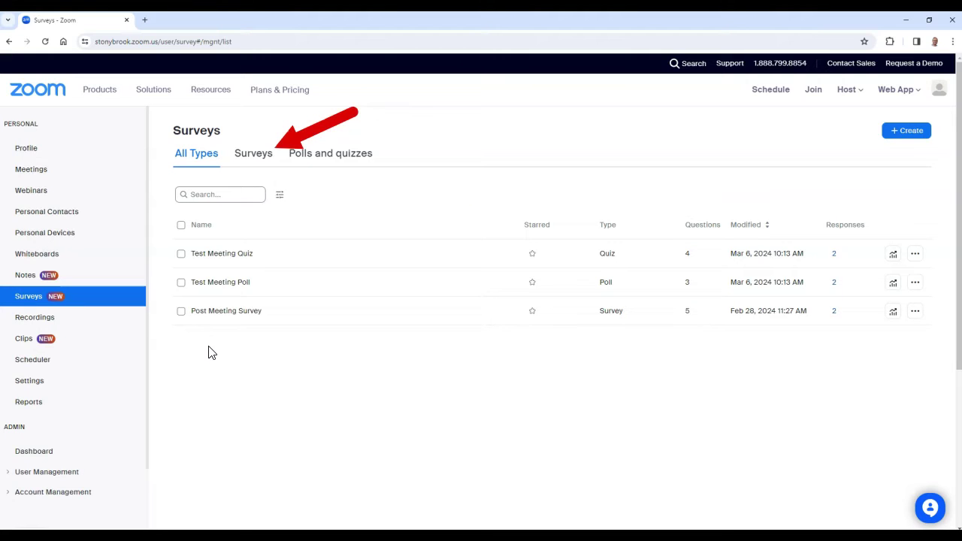
pyautogui.click(253, 153)
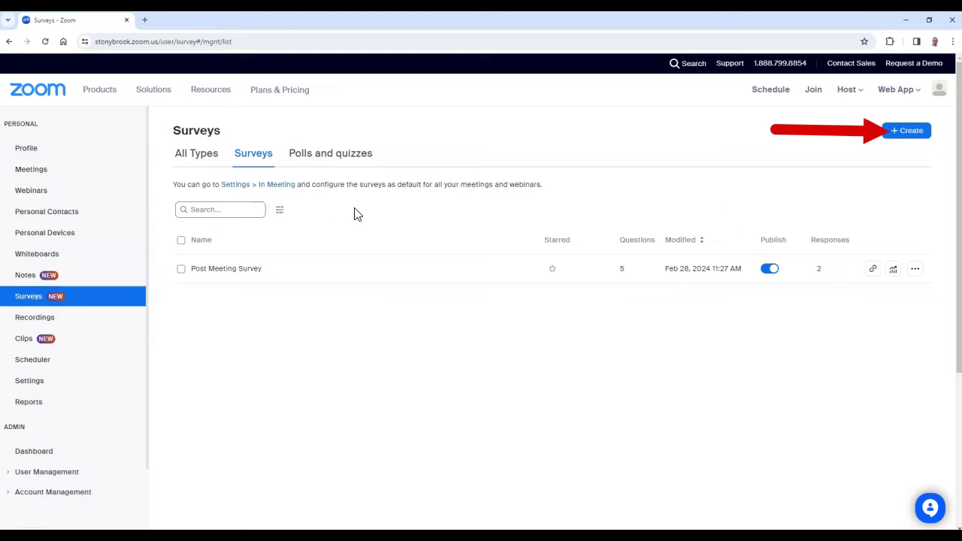
pyautogui.click(904, 141)
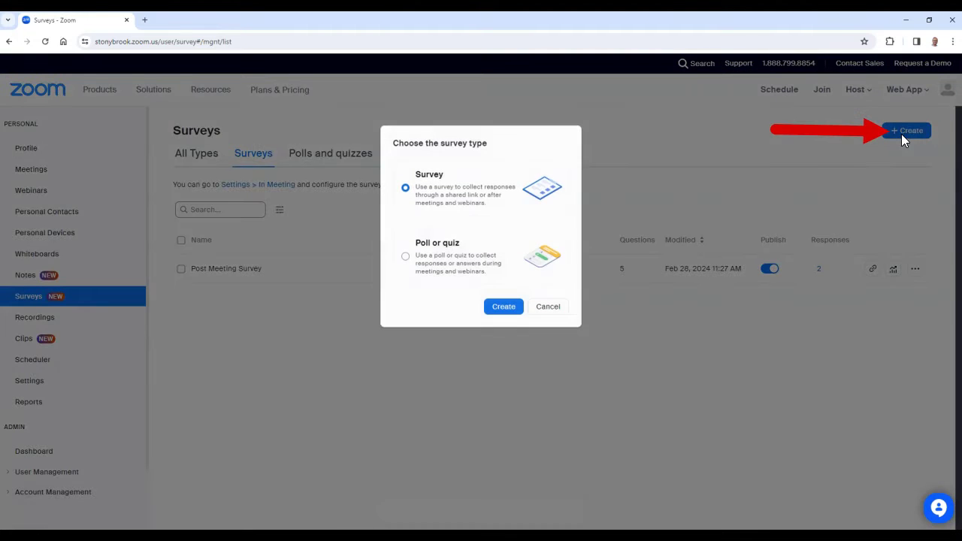
pyautogui.click(503, 307)
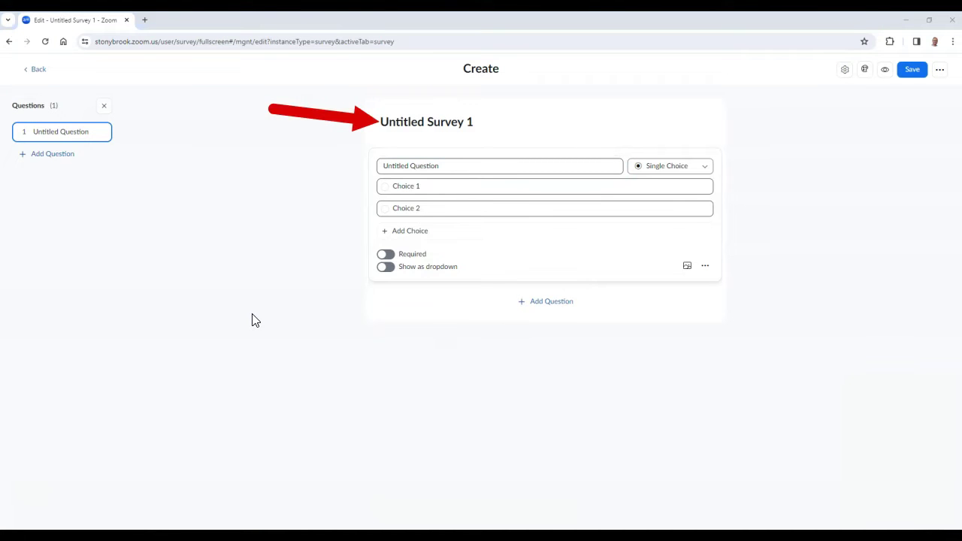
# Replace the untitled survey's title with "Participant Survey".
pyautogui.click(443, 128)
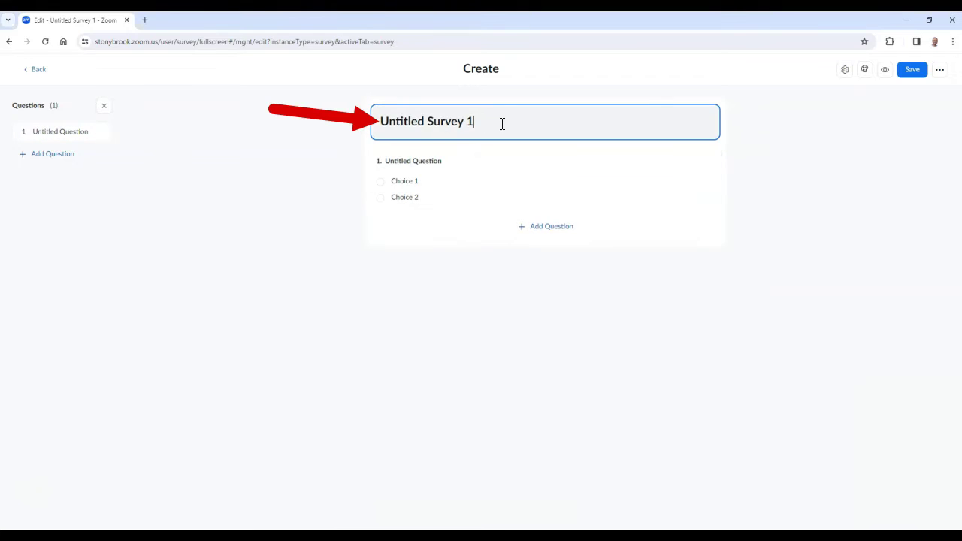
pyautogui.moveTo(500, 123); pyautogui.dragTo(387, 126)
pyautogui.hotkey('ctrl', 'a')
pyautogui.press('BackSpace')
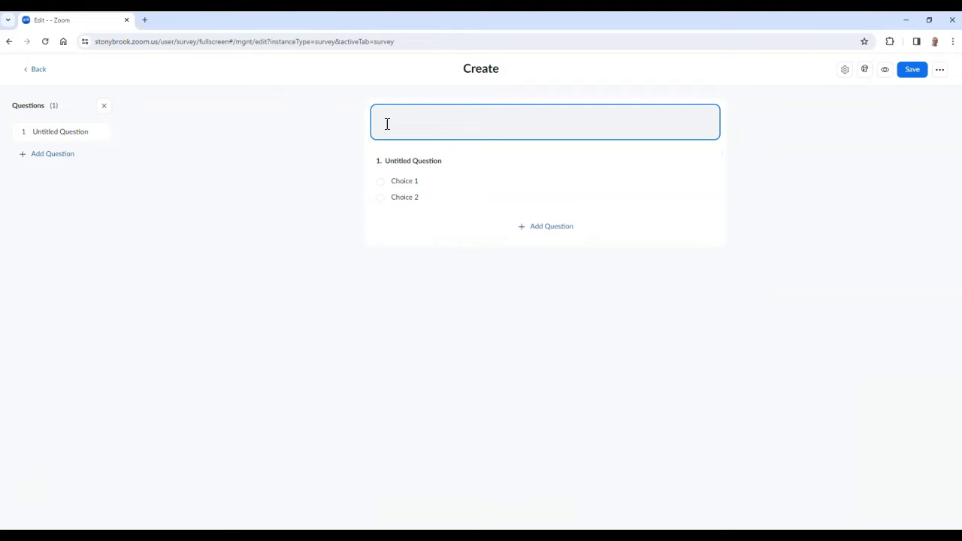
pyautogui.write('Participant Survey')
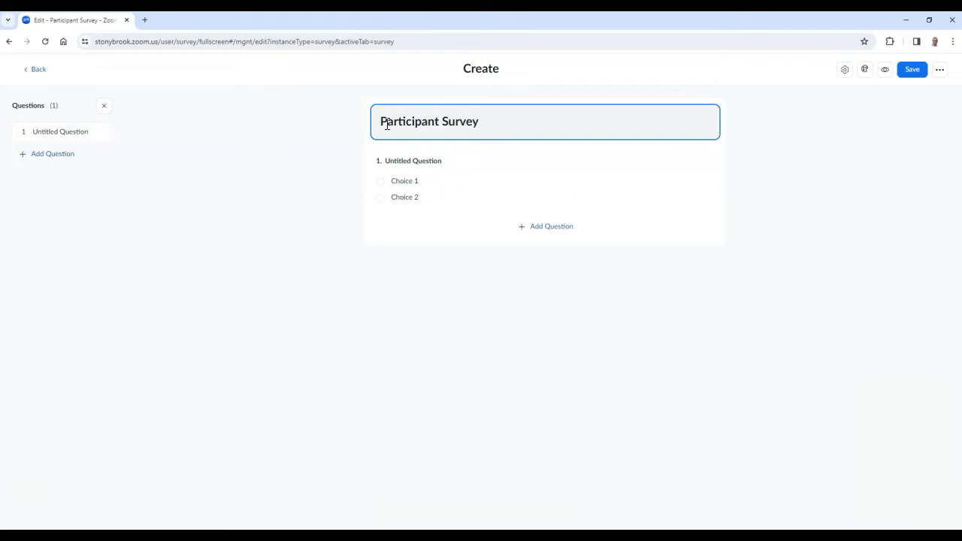
pyautogui.click(301, 170)
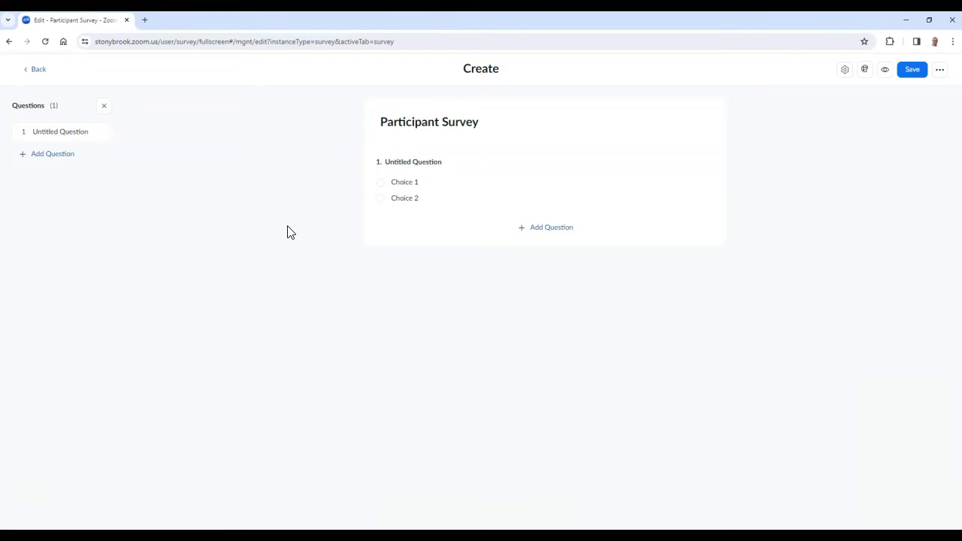
# Check the available question types, keep Single Choice, and set the question text to "Would you recommend this session to a friend?".
pyautogui.click(499, 168)
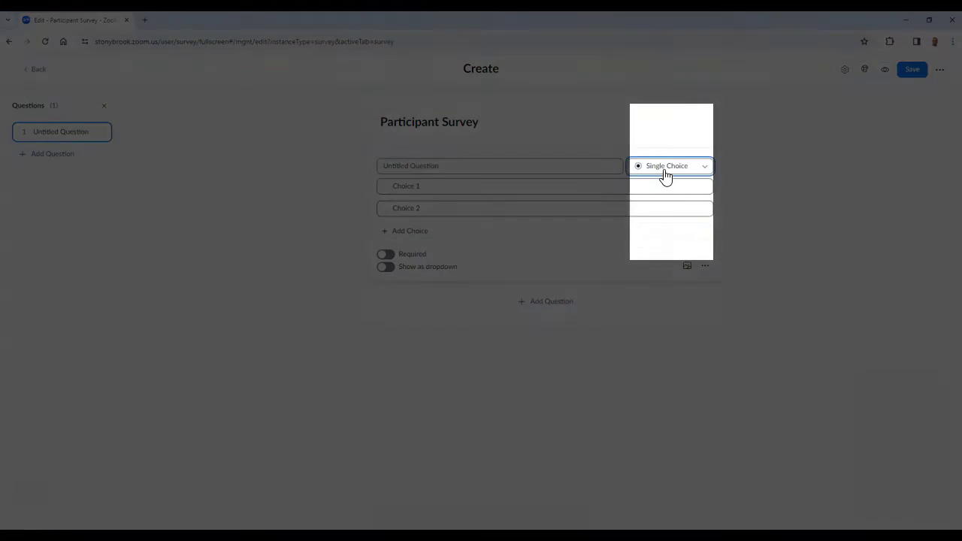
pyautogui.click(664, 166)
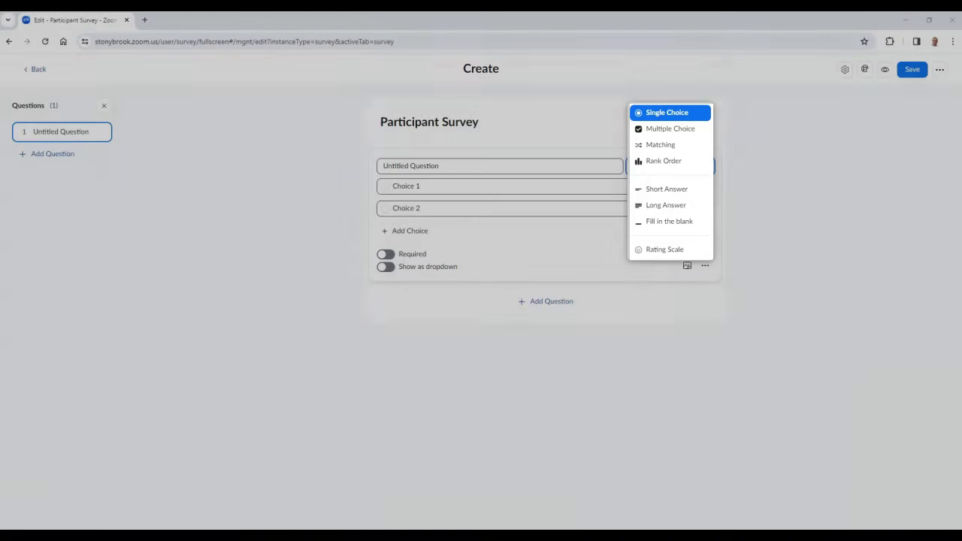
pyautogui.click(278, 316)
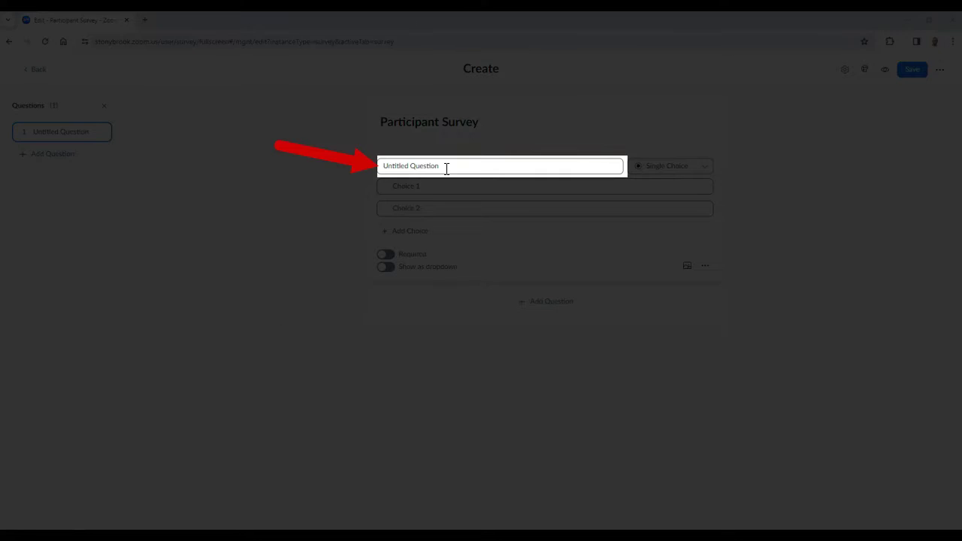
pyautogui.tripleClick(444, 166)
pyautogui.write('Would you recommend this se')
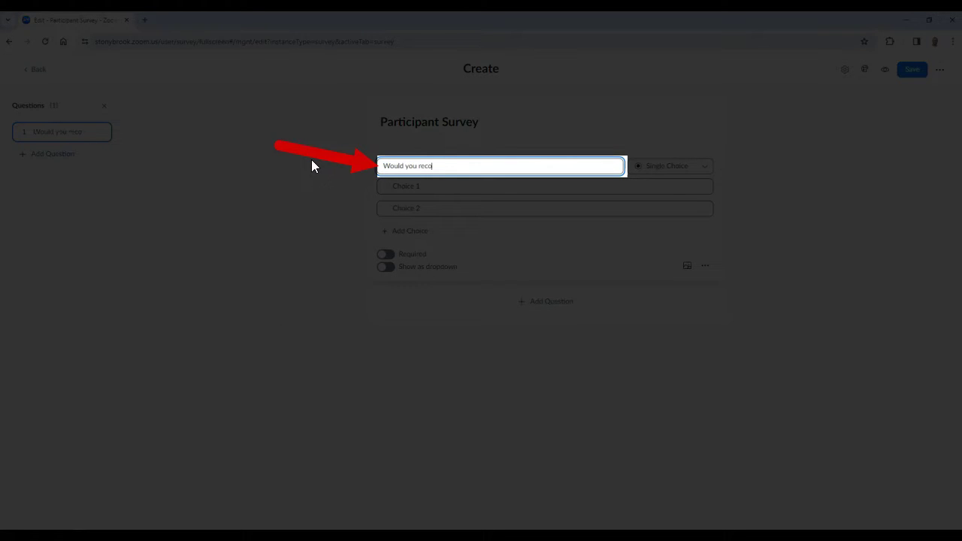
pyautogui.write('ssion to a friend?')
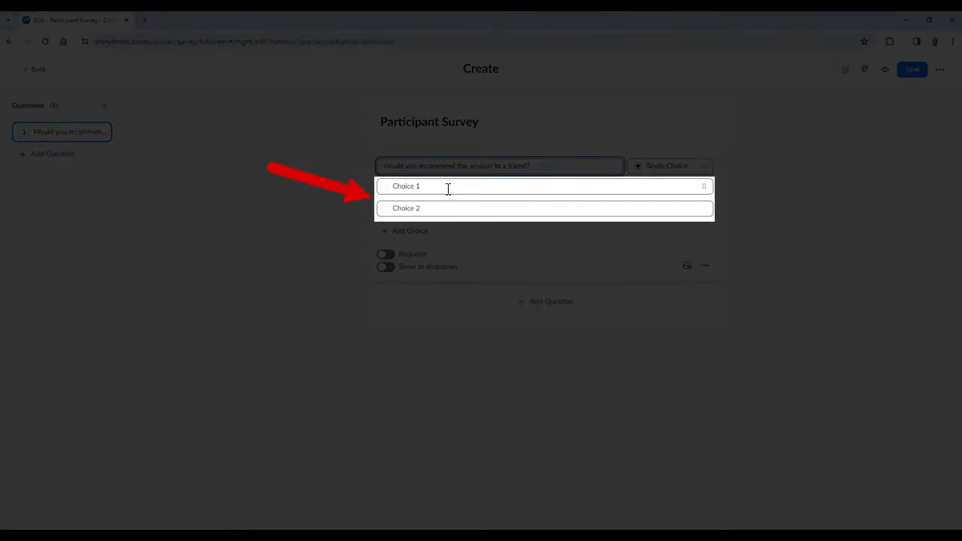
# Set the question's two answer choices to "Yes" and "No" and make the question required.
pyautogui.click(446, 187)
pyautogui.write('Yes')
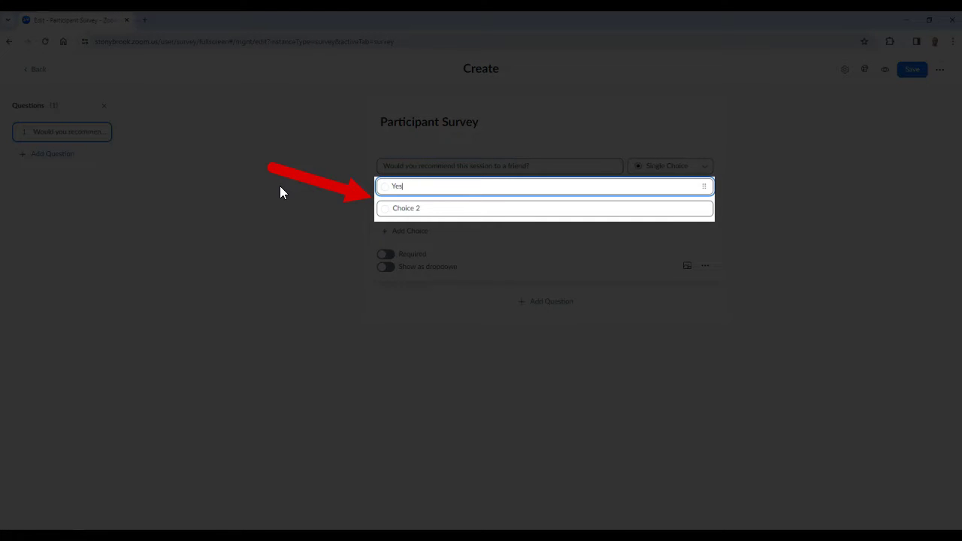
pyautogui.click(462, 208)
pyautogui.moveTo(462, 207); pyautogui.dragTo(334, 204)
pyautogui.write('No')
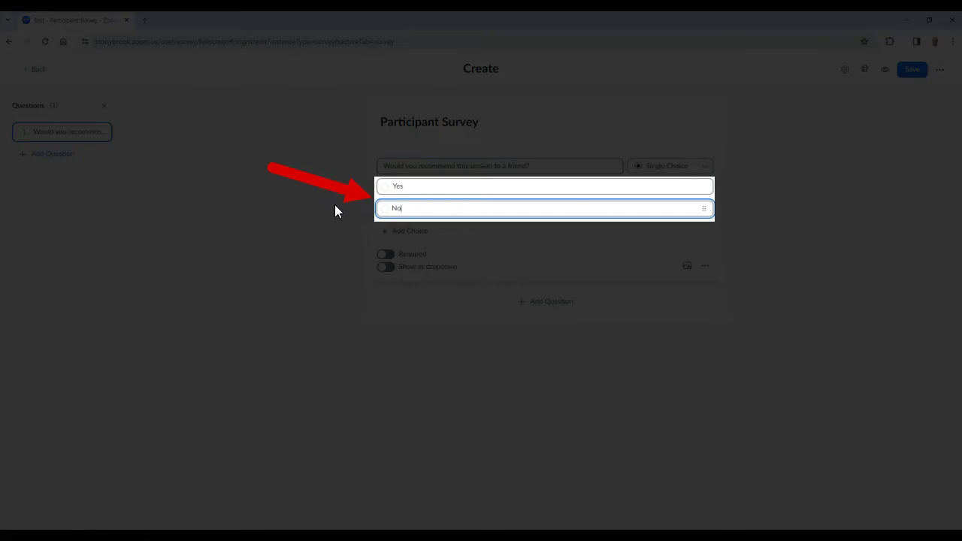
pyautogui.click(529, 264)
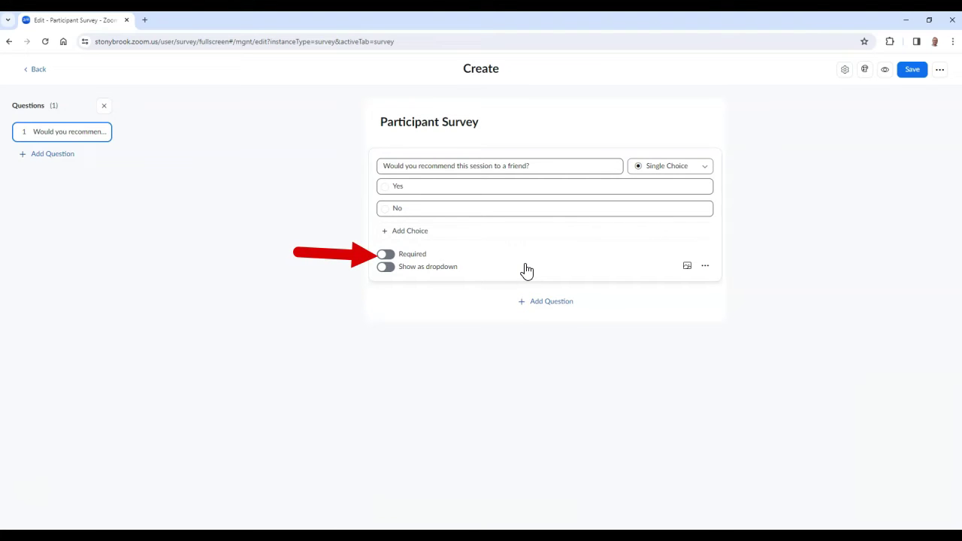
pyautogui.click(386, 256)
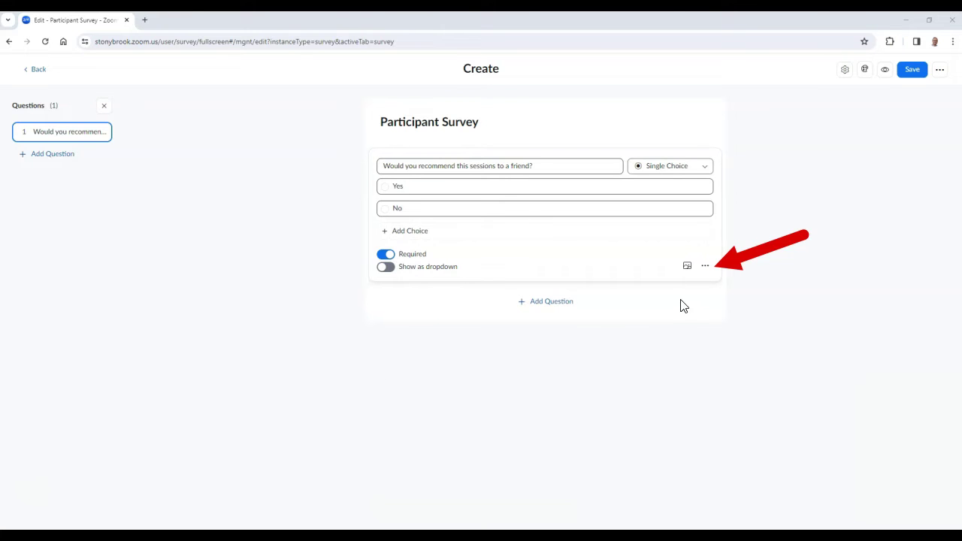
# Look over the question's extra options and the draft-saving option, and save the Participant Survey as a finished survey.
pyautogui.click(707, 270)
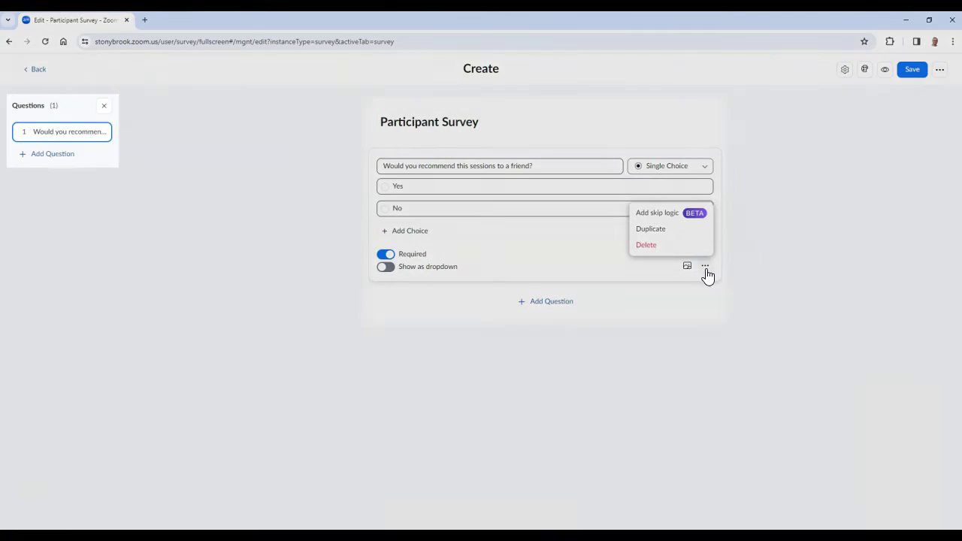
pyautogui.click(193, 396)
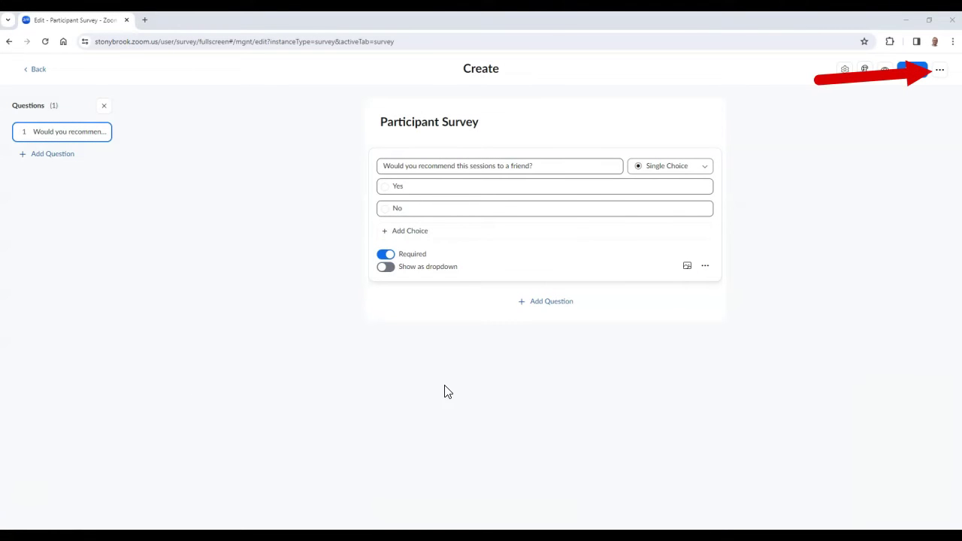
pyautogui.click(939, 71)
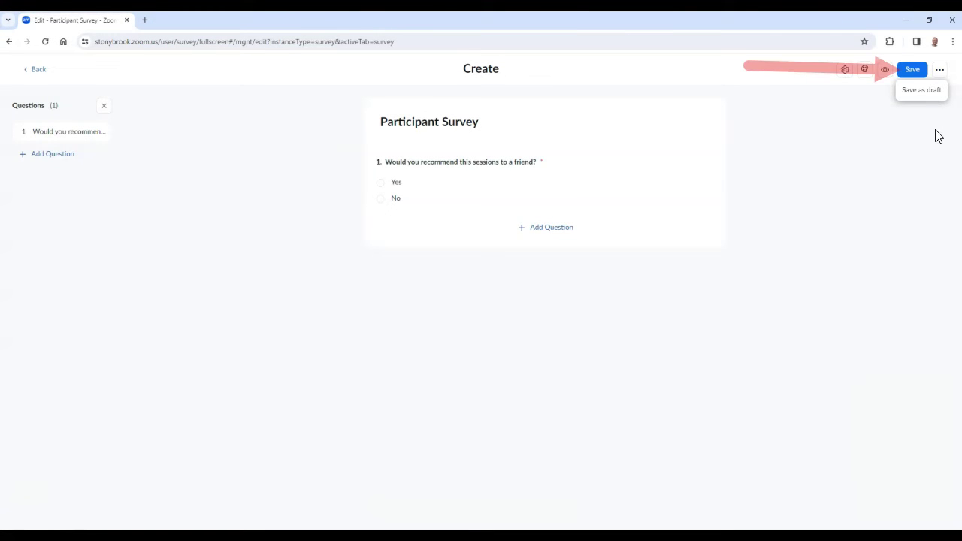
pyautogui.click(934, 135)
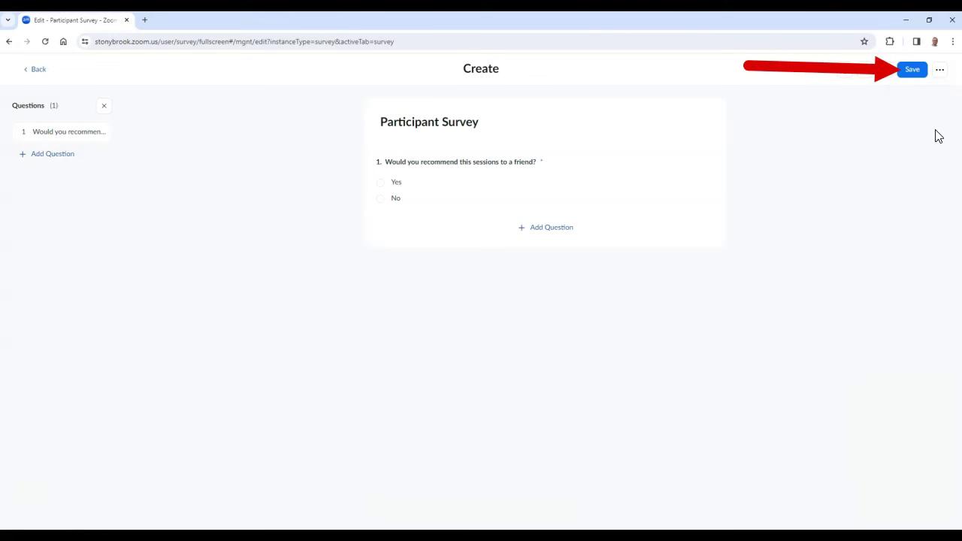
pyautogui.click(912, 70)
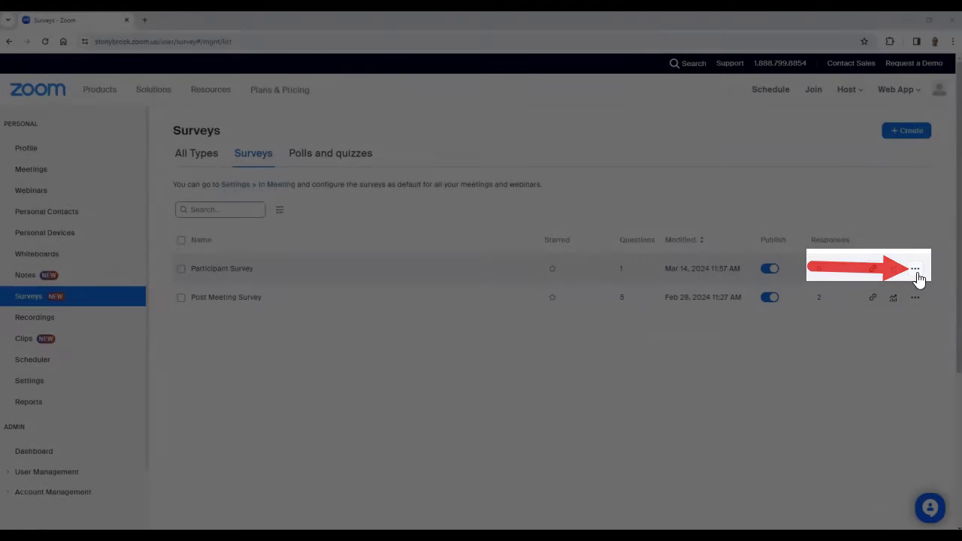
# Reopen the Participant Survey for editing, view its settings, and change its theme background color to blue.
pyautogui.click(916, 269)
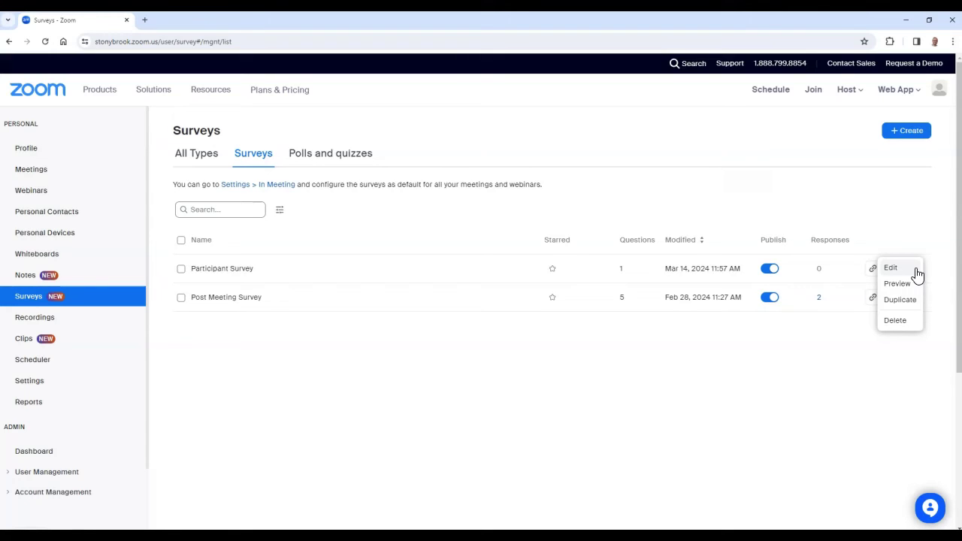
pyautogui.click(917, 272)
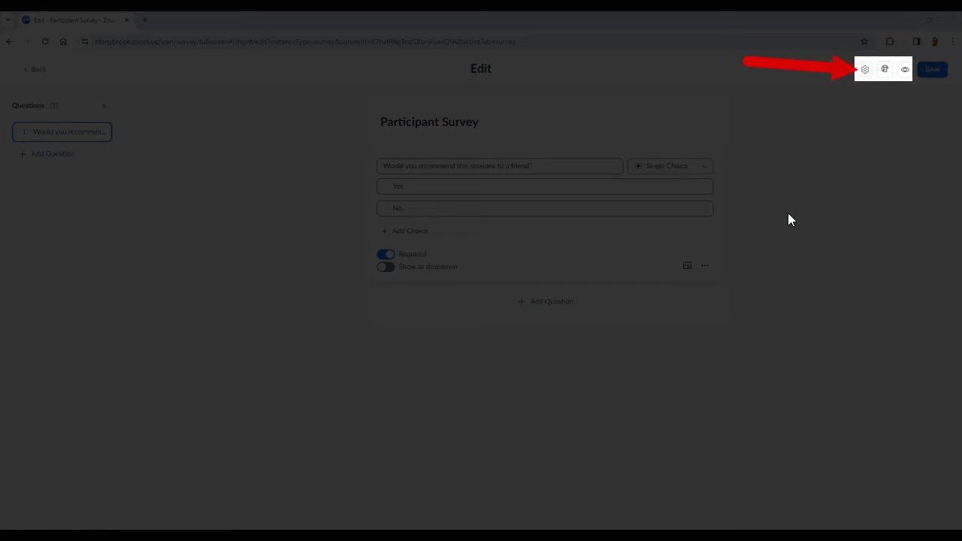
pyautogui.click(864, 72)
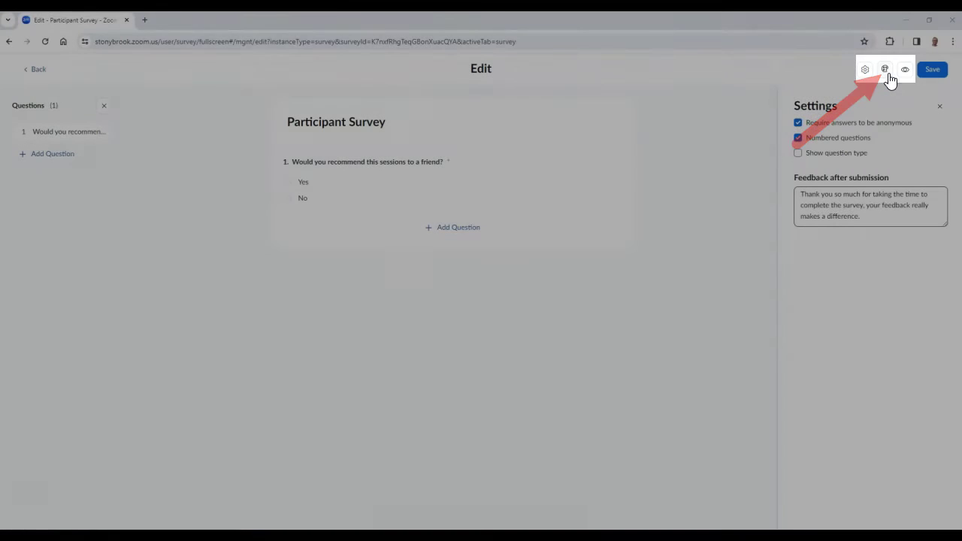
pyautogui.click(887, 75)
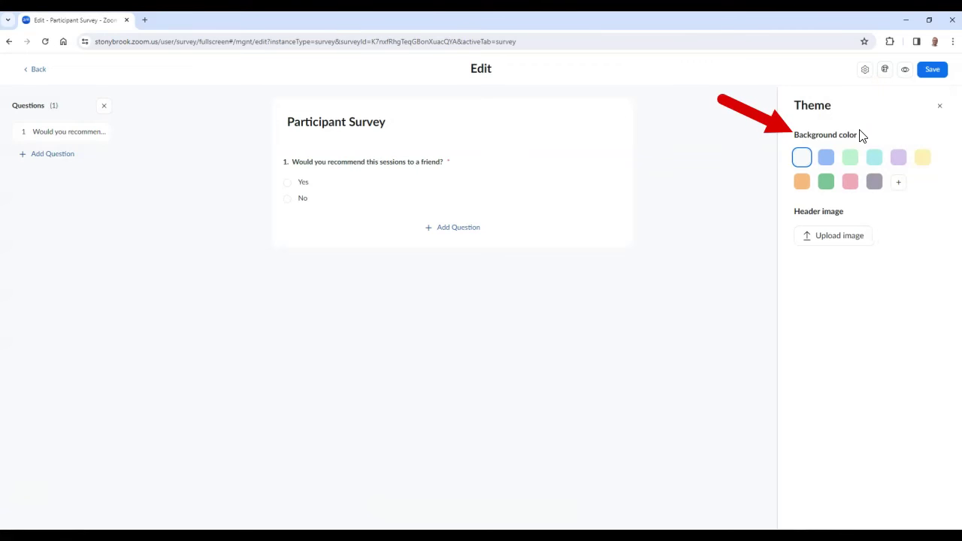
pyautogui.click(826, 159)
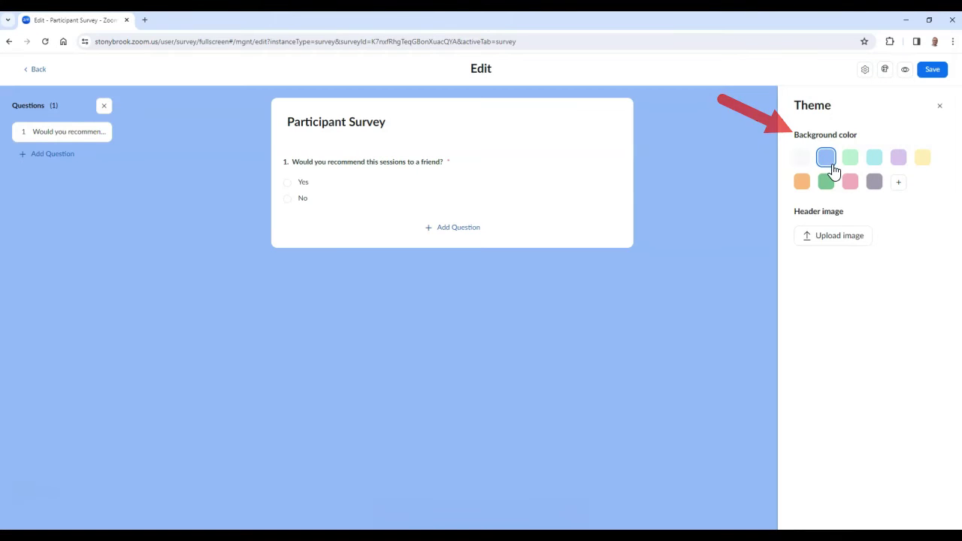
# Upload Philly.jpg from the Desktop as the survey's header image with its default crop, and save the edited survey.
pyautogui.click(869, 244)
pyautogui.click(139, 251)
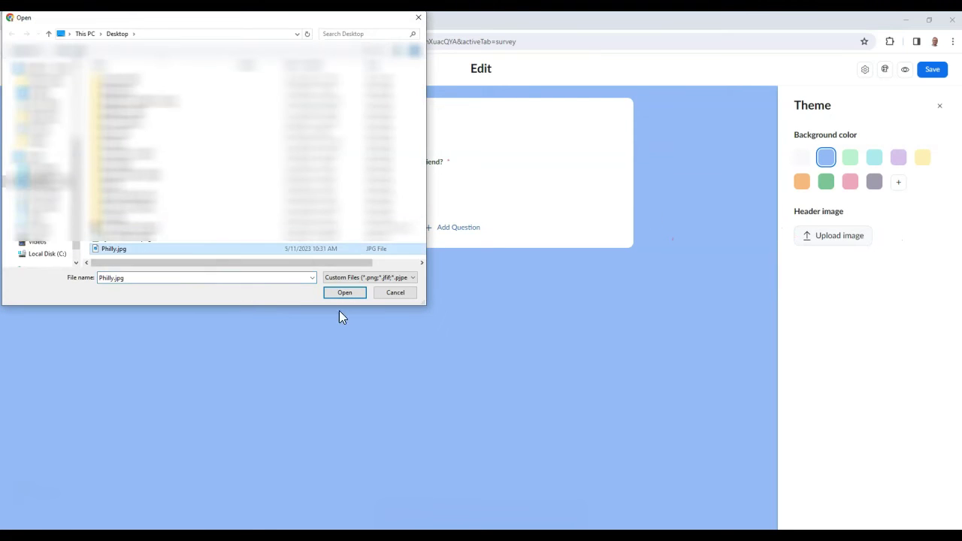
pyautogui.click(344, 292)
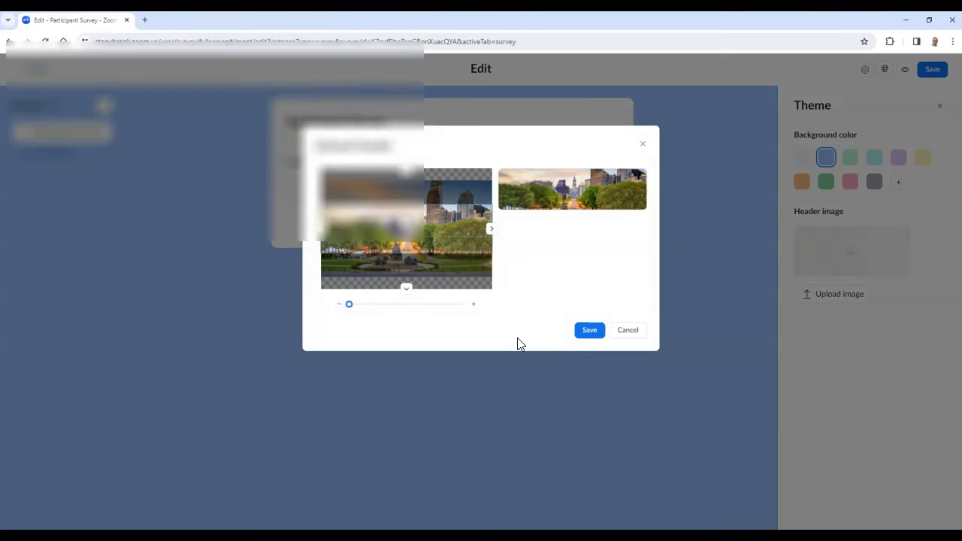
pyautogui.click(586, 335)
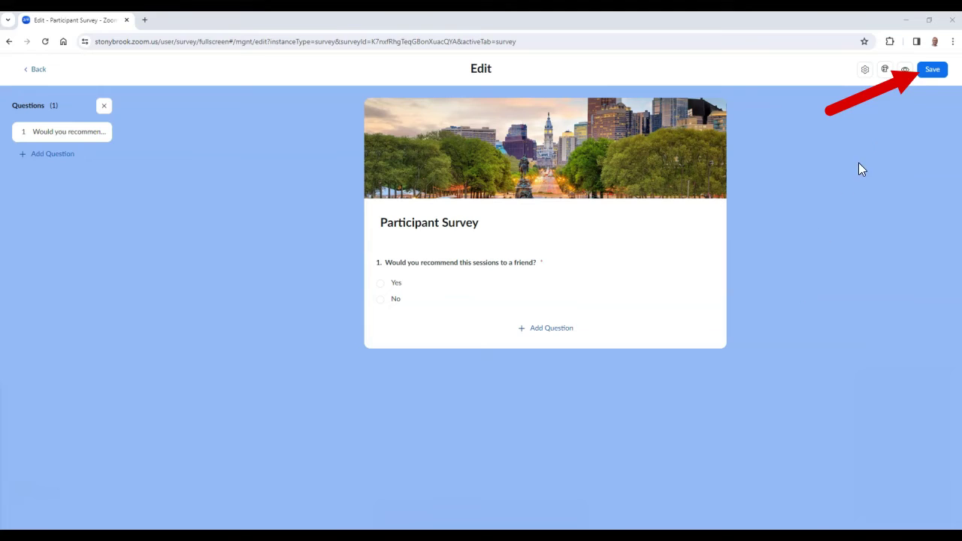
pyautogui.click(929, 74)
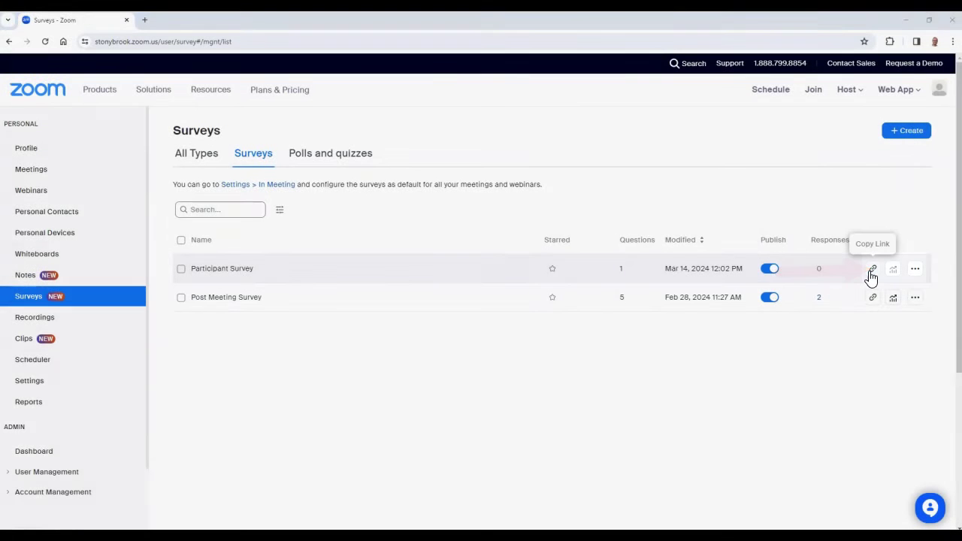
# Copy the Participant Survey's link and open the details of the upcoming Mini Byte Session meeting.
pyautogui.click(870, 275)
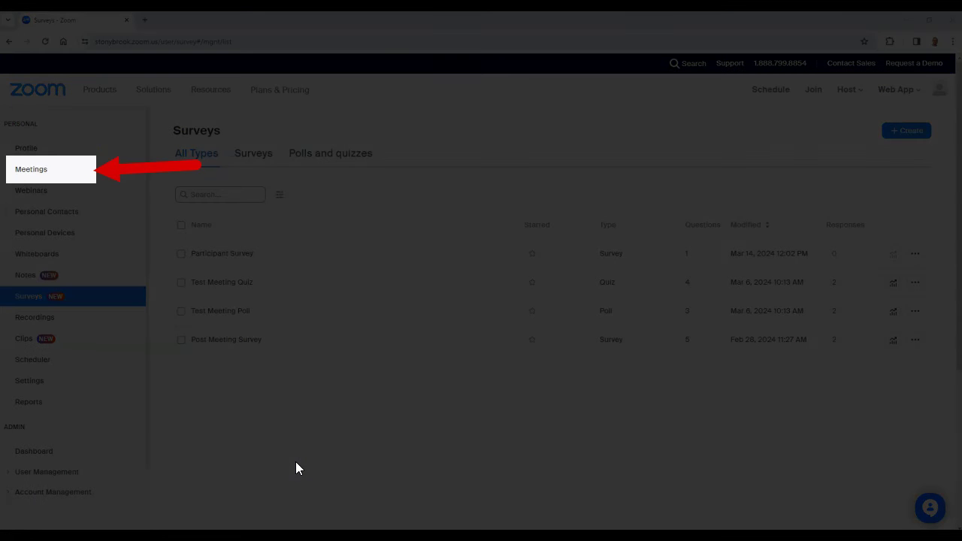
pyautogui.click(96, 176)
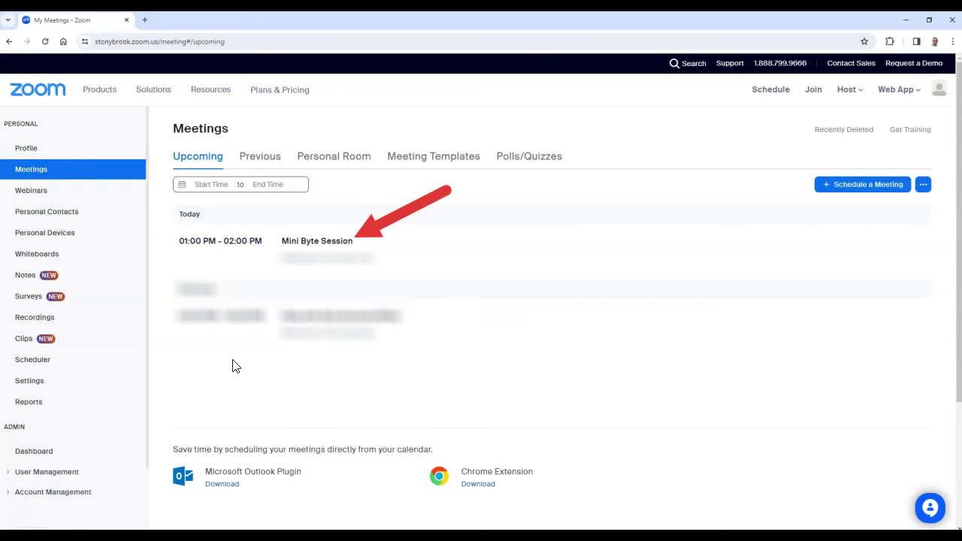
pyautogui.click(319, 246)
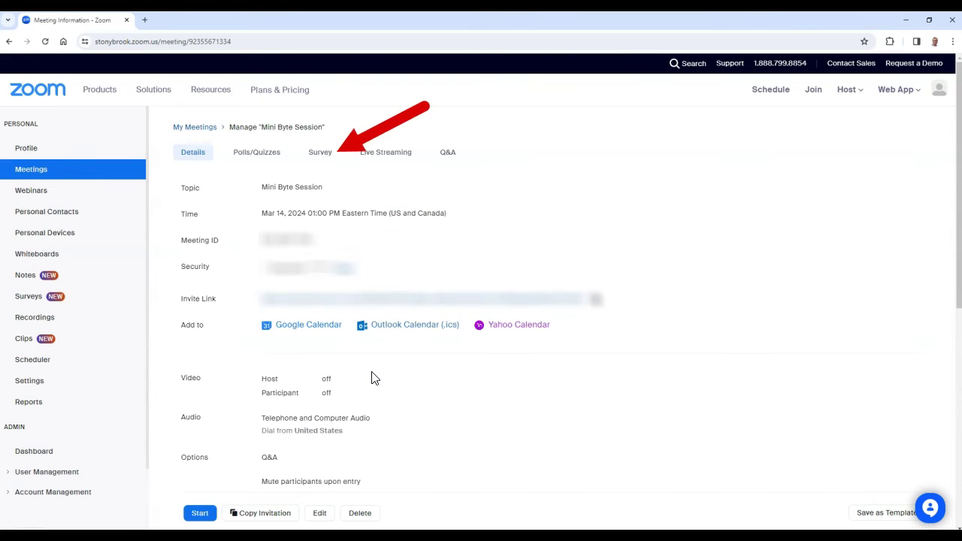
# Add the existing Participant Survey from the survey library to the Mini Byte Session meeting.
pyautogui.click(323, 157)
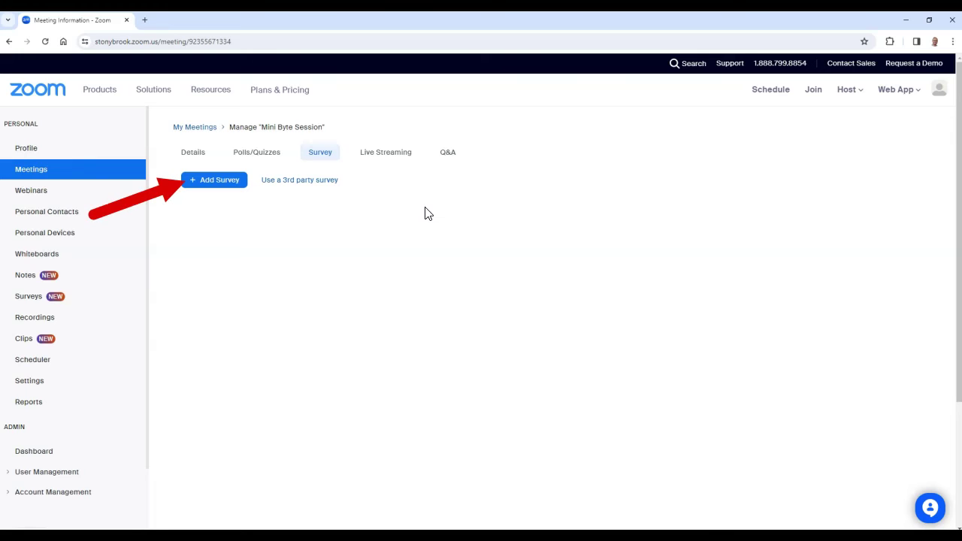
pyautogui.click(245, 185)
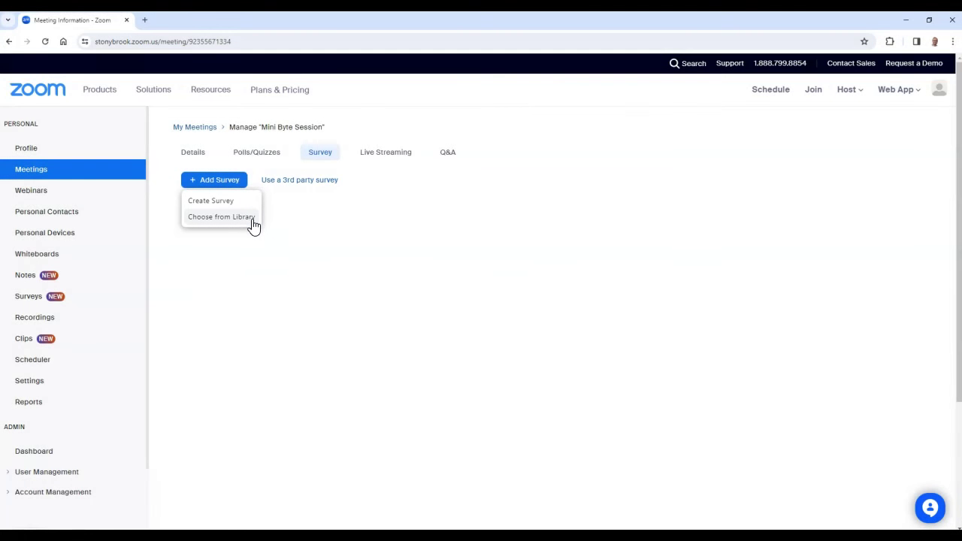
pyautogui.click(254, 218)
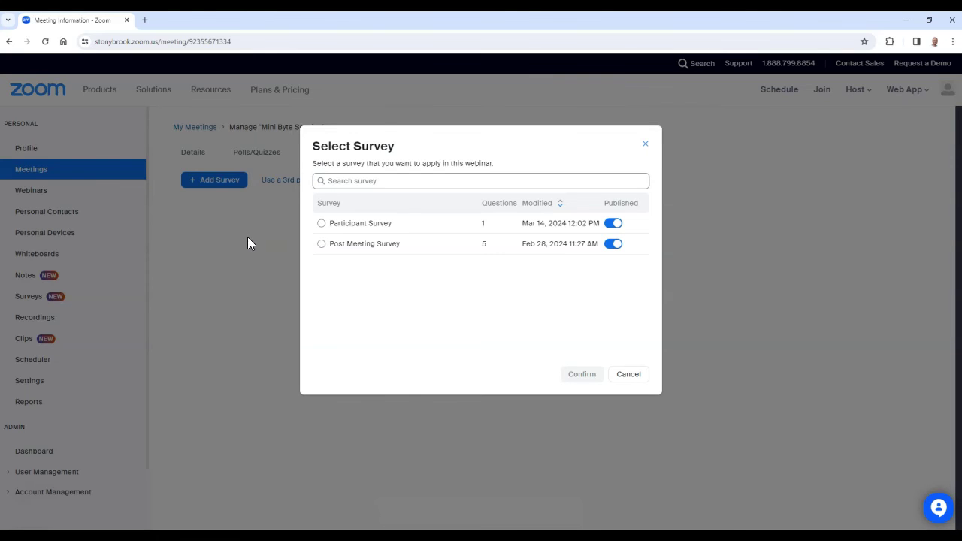
pyautogui.click(322, 225)
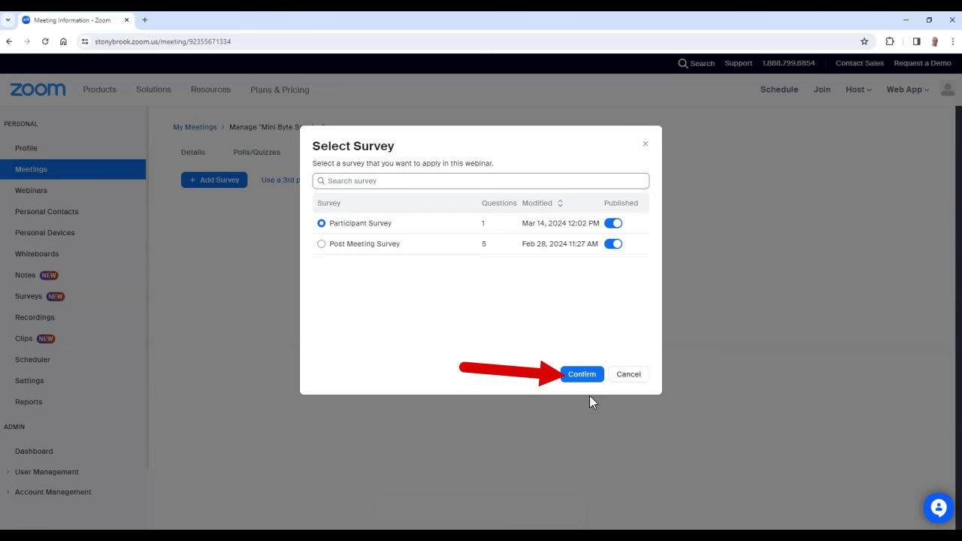
pyautogui.click(599, 379)
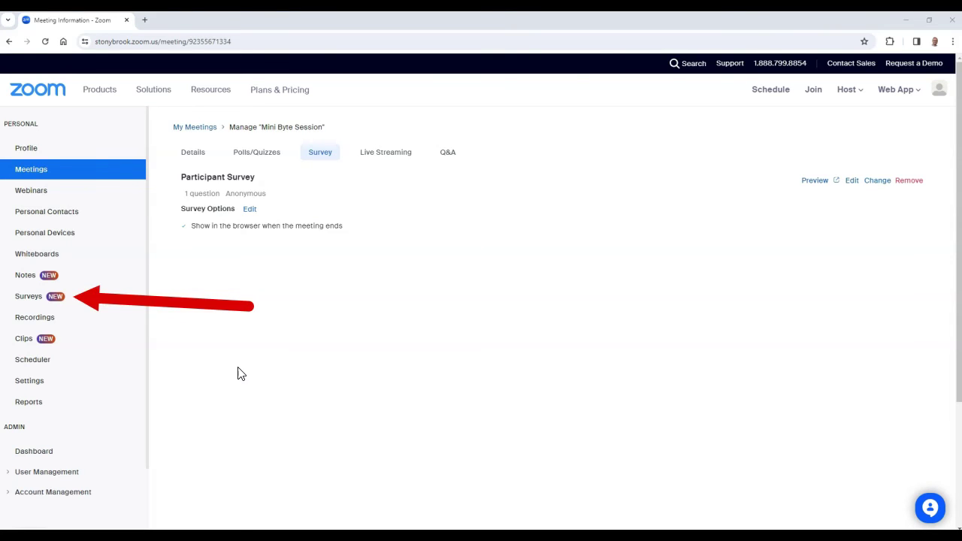
# Review the Post Meeting Survey's results as an overview, by launch and by respondent, download them, and return to the survey list.
pyautogui.click(116, 305)
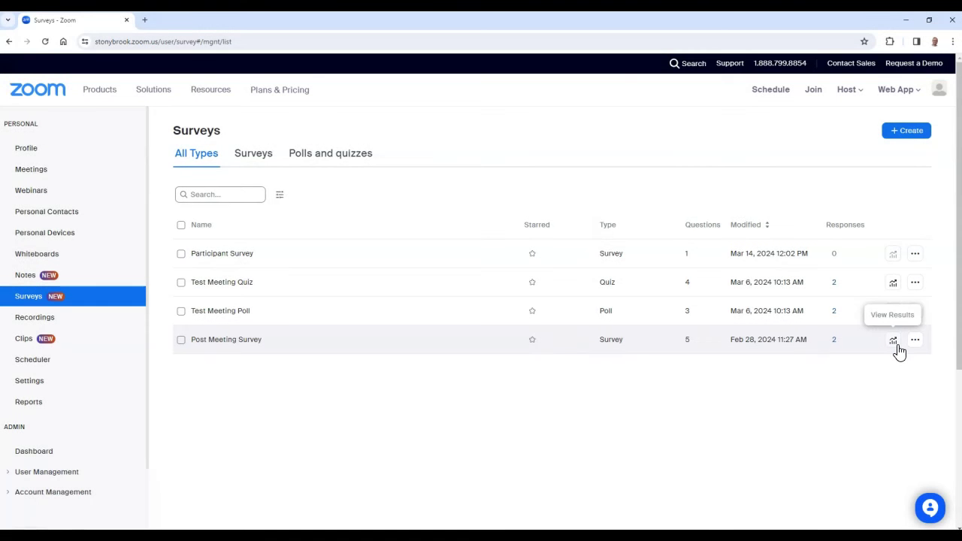
pyautogui.click(896, 347)
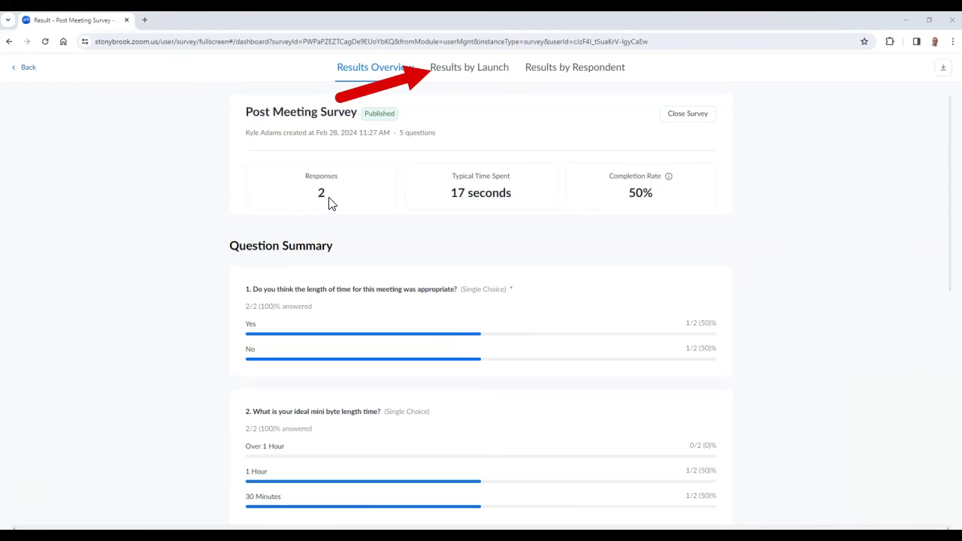
pyautogui.click(447, 71)
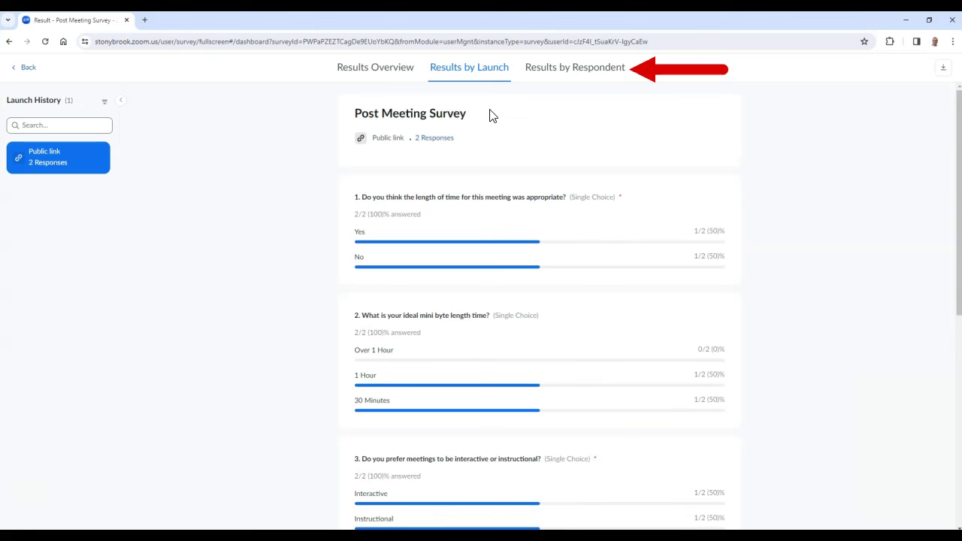
pyautogui.click(561, 73)
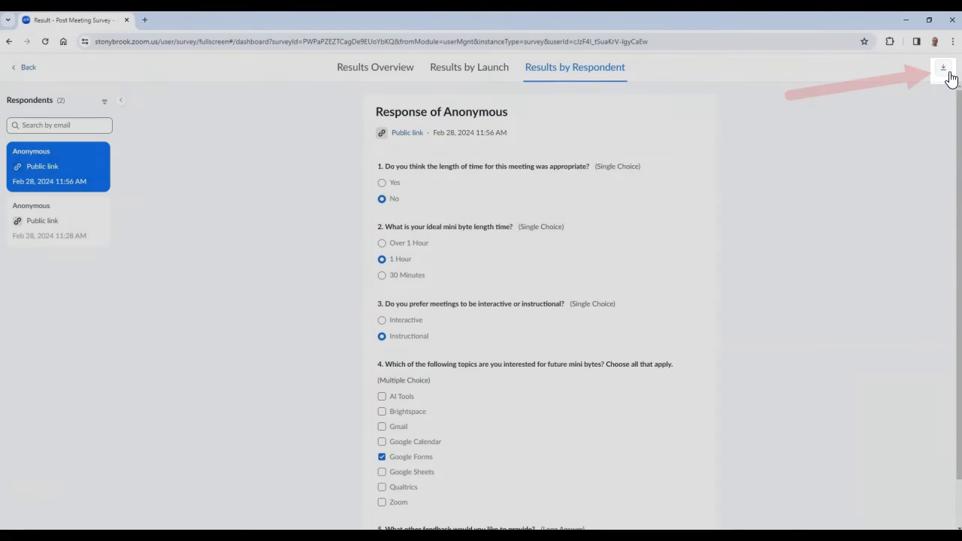
pyautogui.click(948, 75)
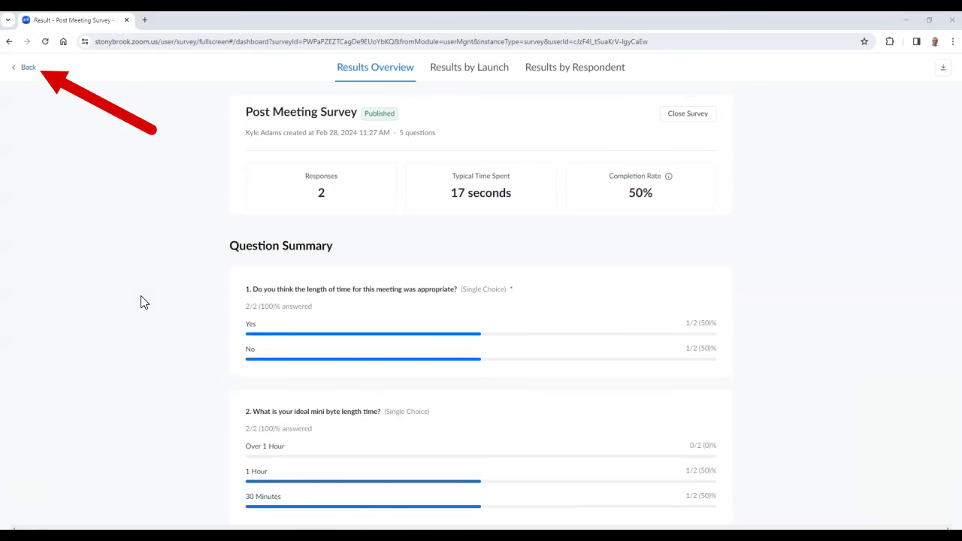
pyautogui.click(30, 72)
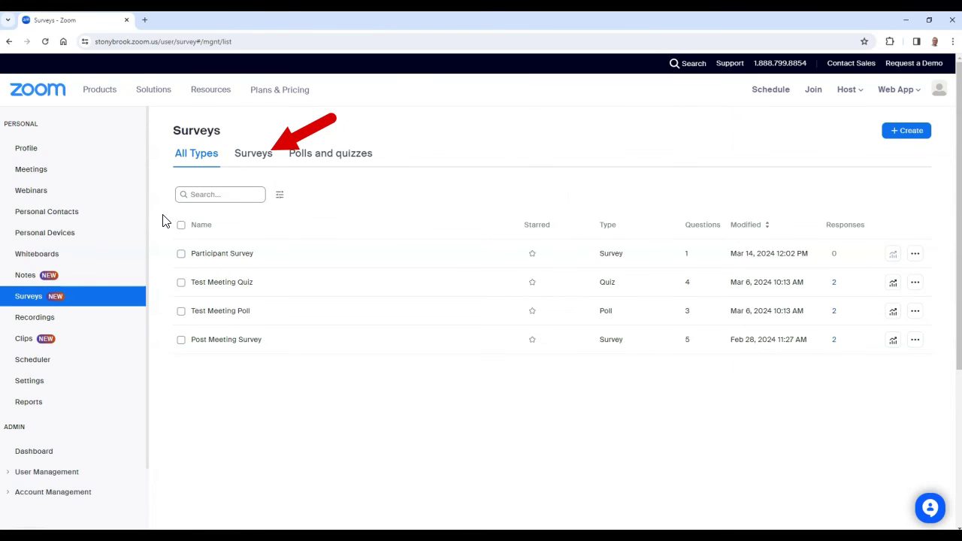
# Filter the list to surveys only and unpublish the Participant Survey, closing it to new responses.
pyautogui.click(254, 156)
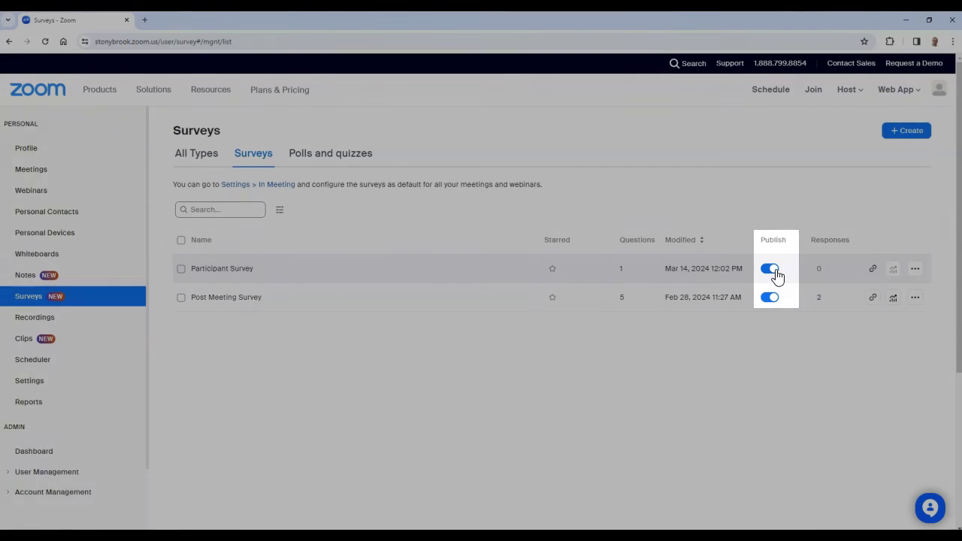
pyautogui.click(769, 269)
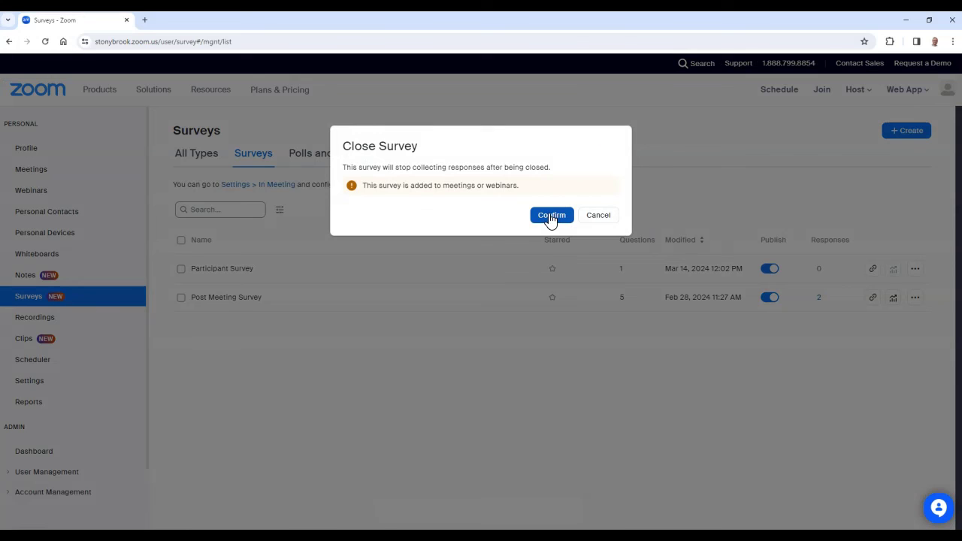
pyautogui.click(551, 216)
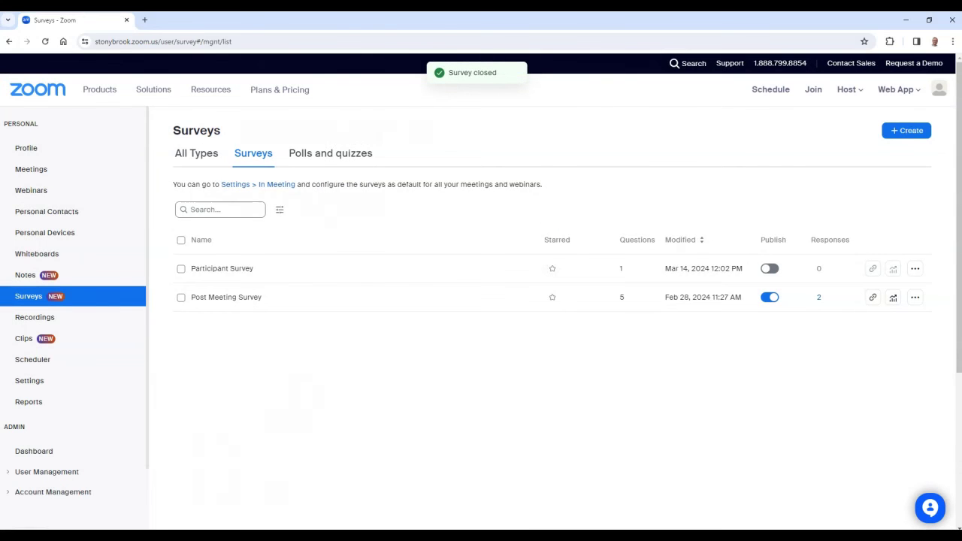